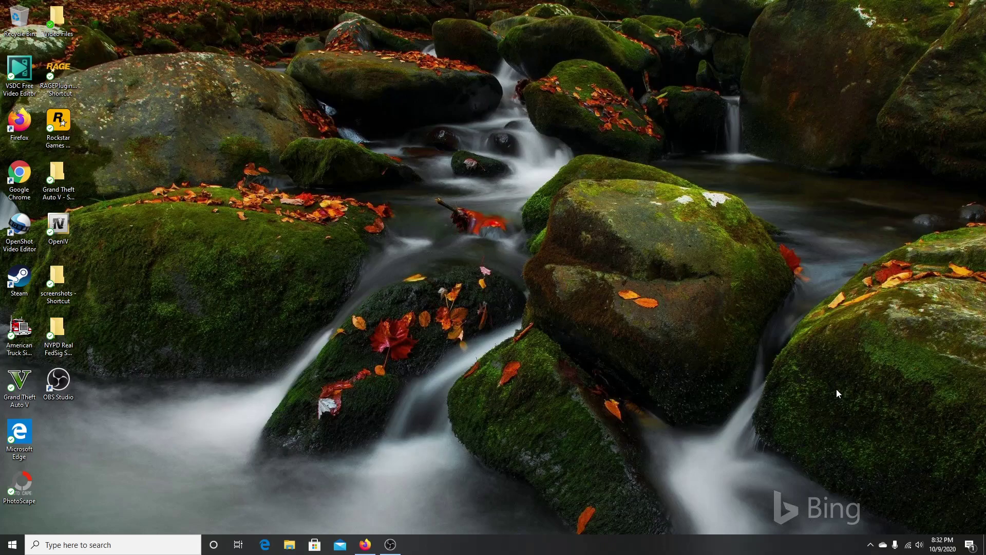
Refresh the desktop, then bring Firefox back and reload the LCPDFR.com home page
{"action": "right_click", "coordinate": [253, 275]}
{"action": "left_click", "coordinate": [214, 307]}
{"action": "left_click", "coordinate": [365, 544]}
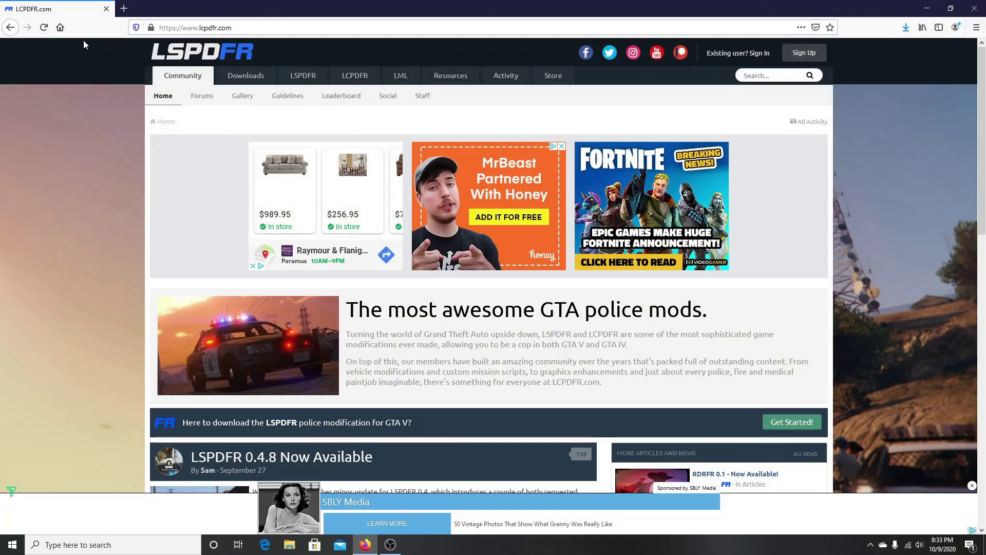
{"action": "left_click", "coordinate": [43, 27]}
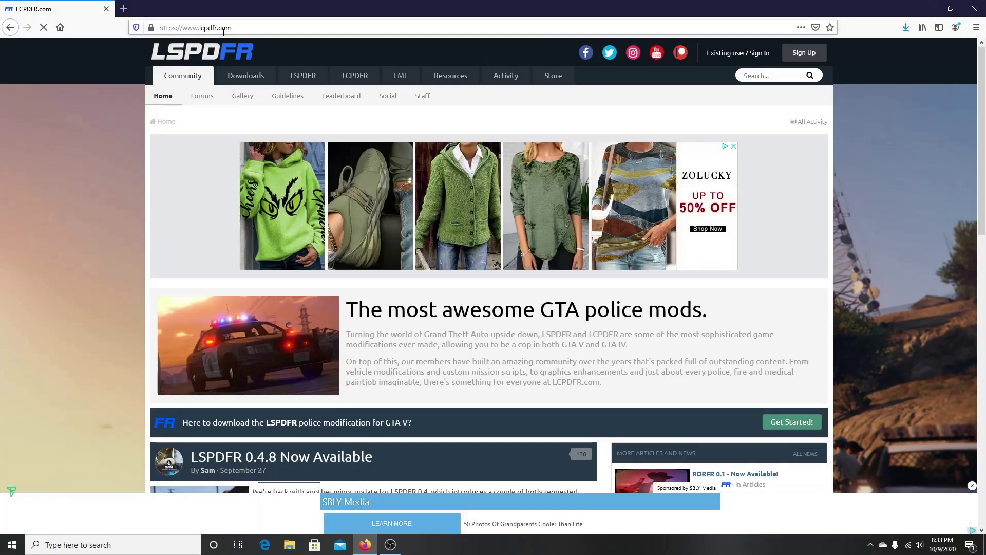
Go to the LCPDFR.com Downloads section and its LSPDFR category
{"action": "scroll", "coordinate": [144, 229], "scroll_direction": "down", "scroll_amount": 1}
{"action": "scroll", "coordinate": [134, 229], "scroll_direction": "down", "scroll_amount": 2}
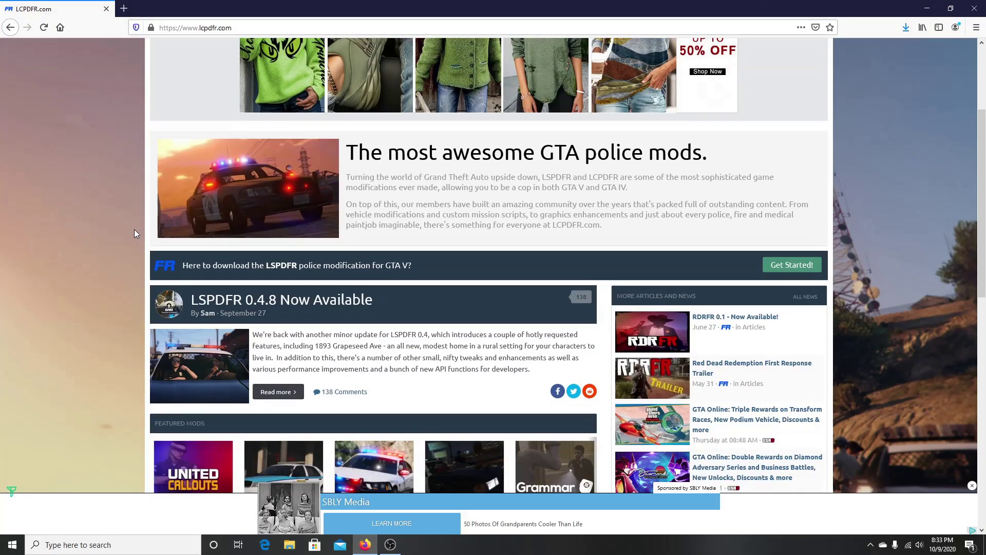
{"action": "scroll", "coordinate": [134, 229], "scroll_direction": "up", "scroll_amount": 3}
{"action": "left_click", "coordinate": [247, 77]}
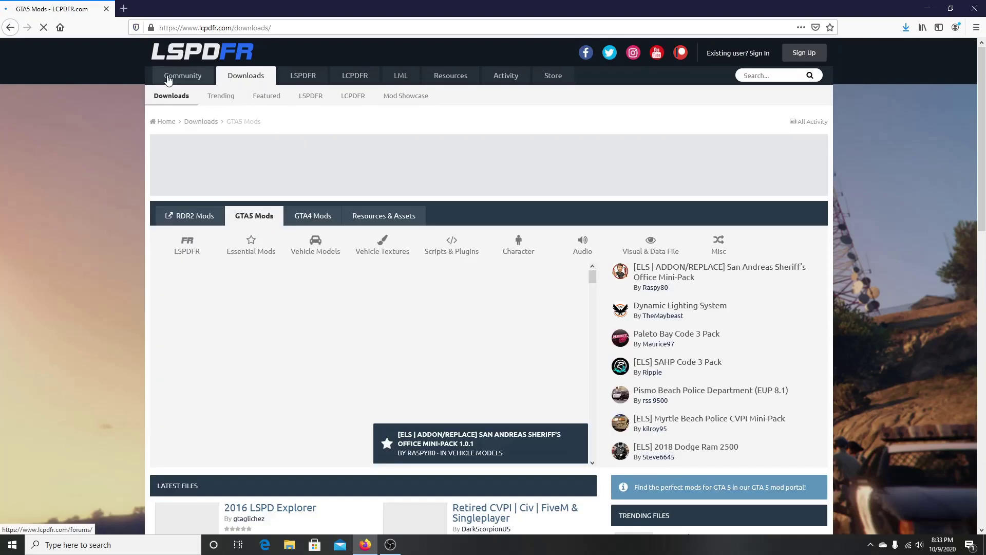
{"action": "mouse_move", "coordinate": [297, 82]}
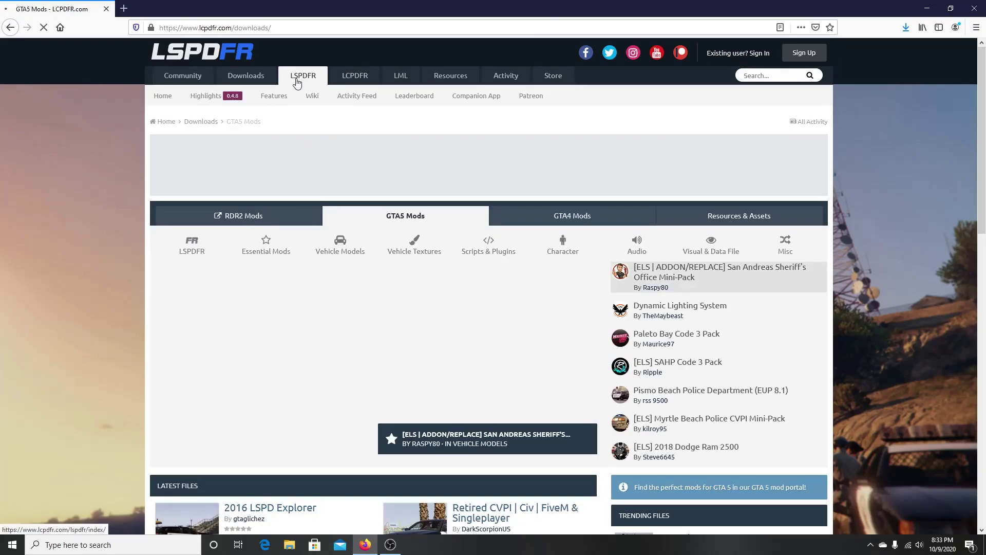
{"action": "left_click", "coordinate": [297, 82]}
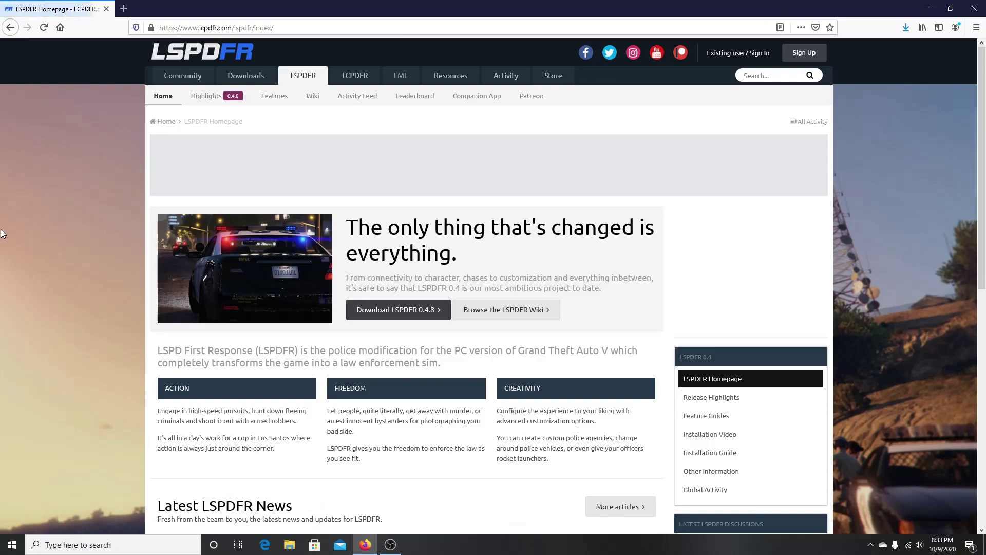
Open the LSPD First Response 0.4.8 (Build 7575) download page and look over its details
{"action": "scroll", "coordinate": [36, 220], "scroll_direction": "down", "scroll_amount": 1}
{"action": "scroll", "coordinate": [37, 225], "scroll_direction": "down", "scroll_amount": 3}
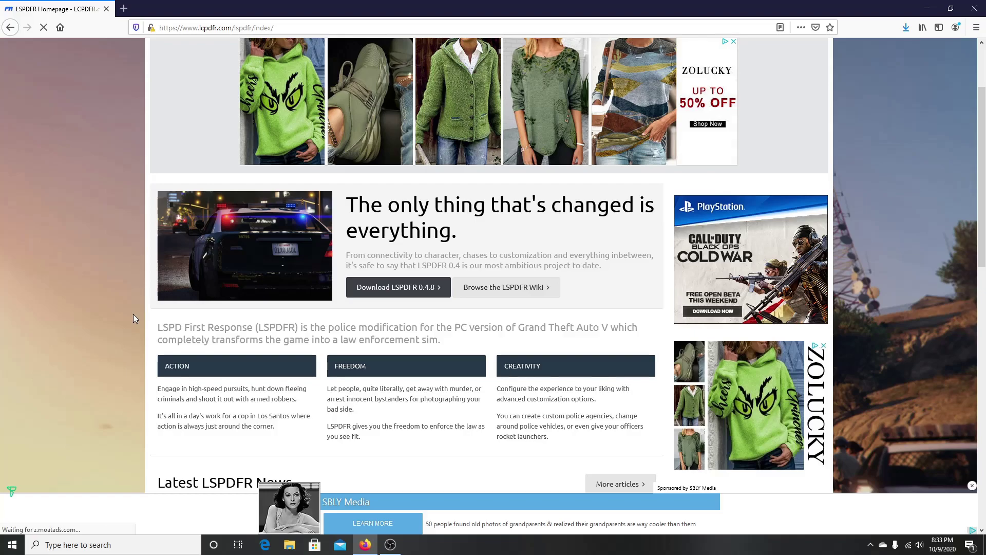
{"action": "left_click", "coordinate": [397, 289]}
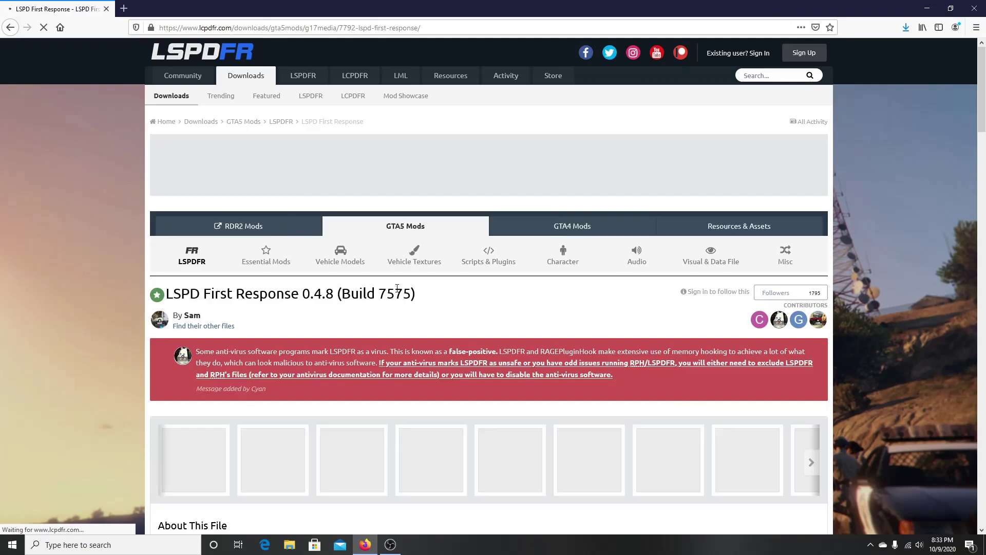
{"action": "scroll", "coordinate": [629, 318], "scroll_direction": "down", "scroll_amount": 9}
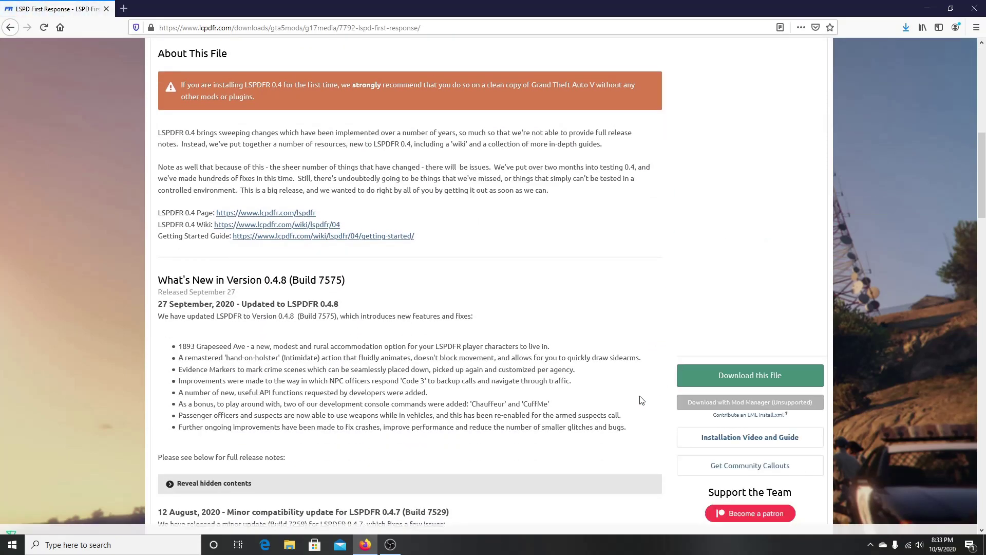
Start the LSPDFR 0.4.8 download and accept the Download Terms with Agree & Download
{"action": "left_click", "coordinate": [732, 378]}
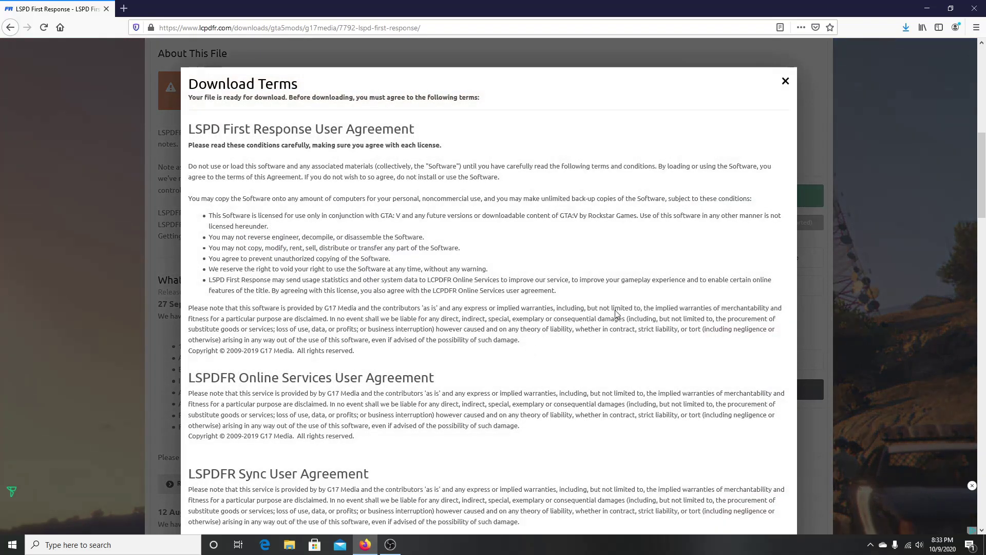
{"action": "scroll", "coordinate": [337, 197], "scroll_direction": "down", "scroll_amount": 20}
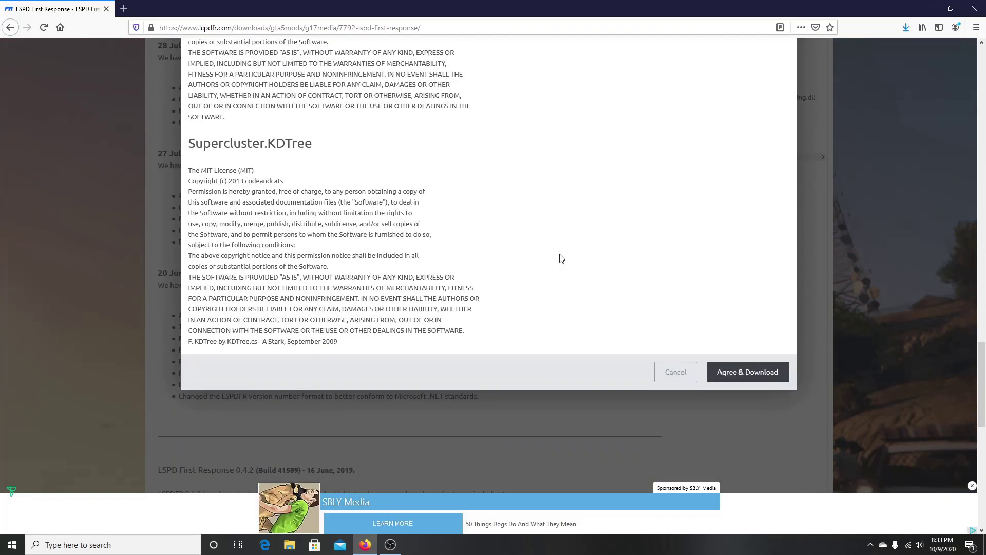
{"action": "left_click", "coordinate": [745, 290]}
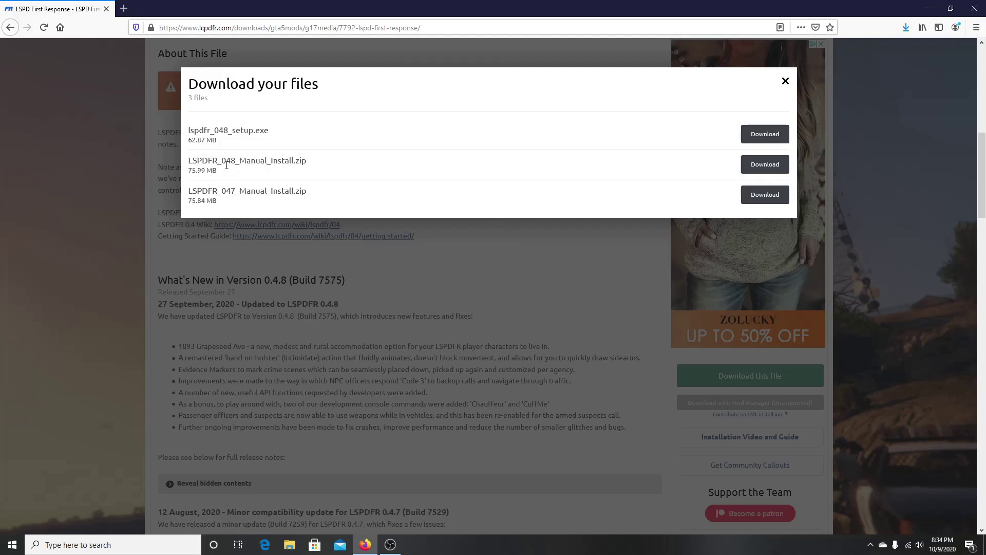
Save LSPDFR_048_Manual_Install.zip to disk with Save File, then minimize Firefox
{"action": "left_click", "coordinate": [763, 167]}
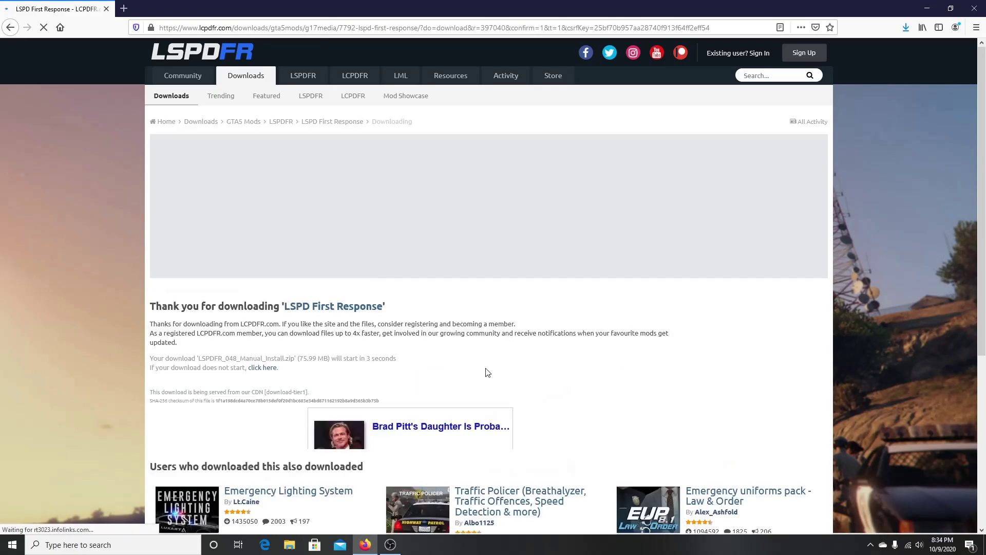
{"action": "scroll", "coordinate": [535, 334], "scroll_direction": "down", "scroll_amount": 3}
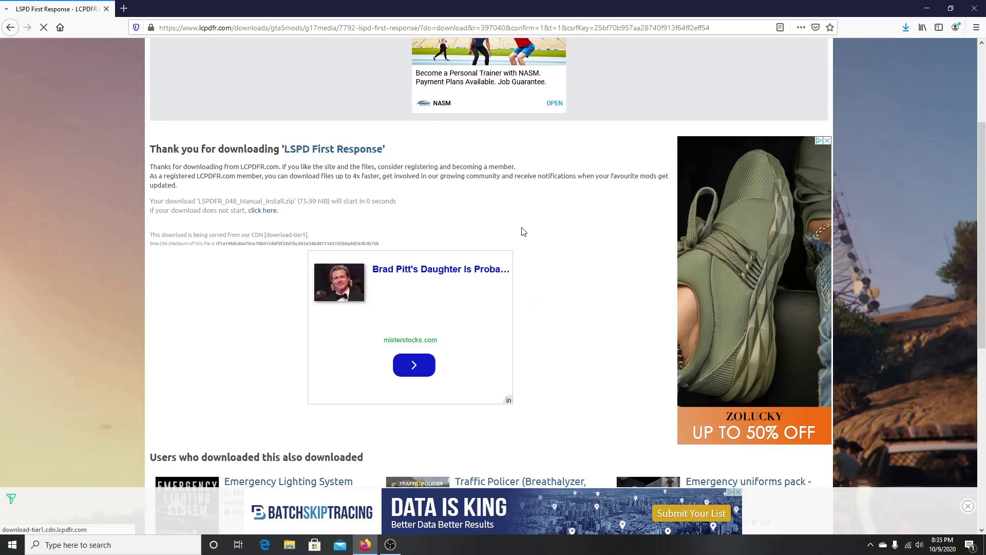
{"action": "left_click", "coordinate": [426, 291]}
{"action": "left_click", "coordinate": [533, 334]}
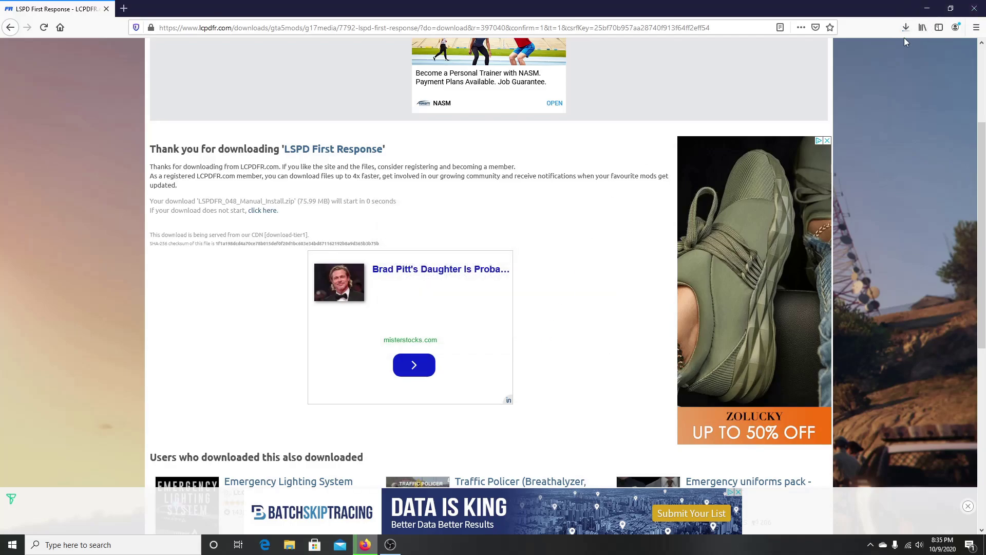
{"action": "left_click", "coordinate": [926, 9]}
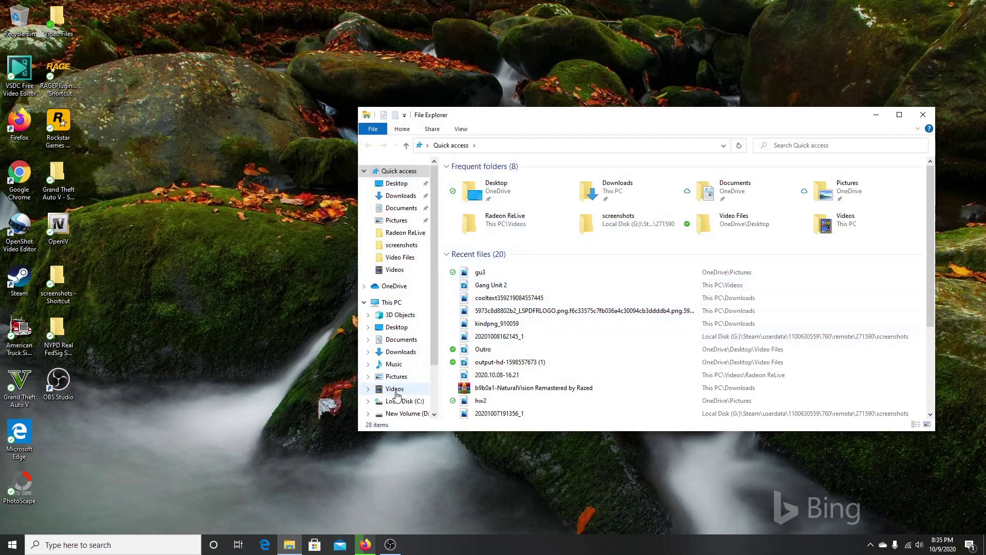
Look through Local Disk (C:) and Program Files (x86), then close that Explorer window
{"action": "left_click", "coordinate": [397, 401]}
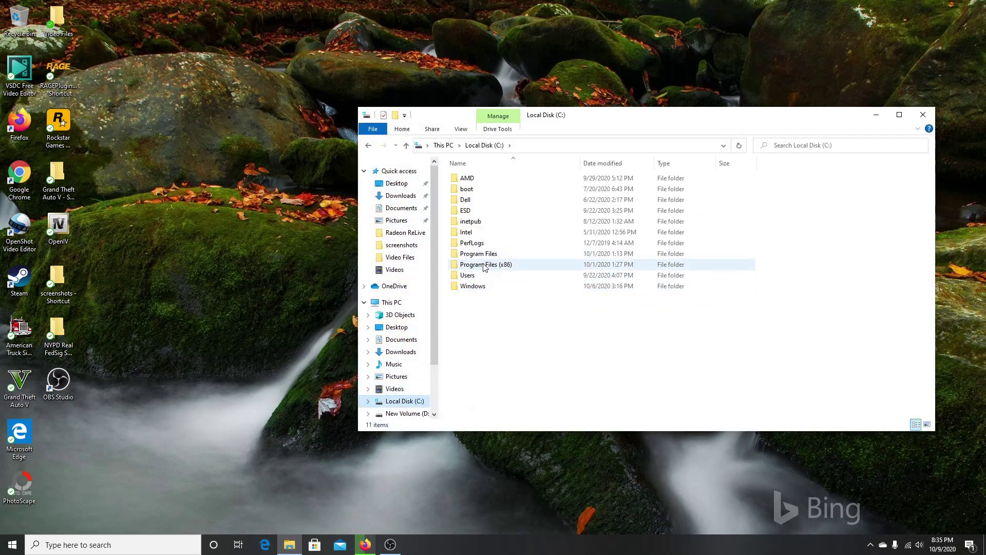
{"action": "double_click", "coordinate": [484, 265]}
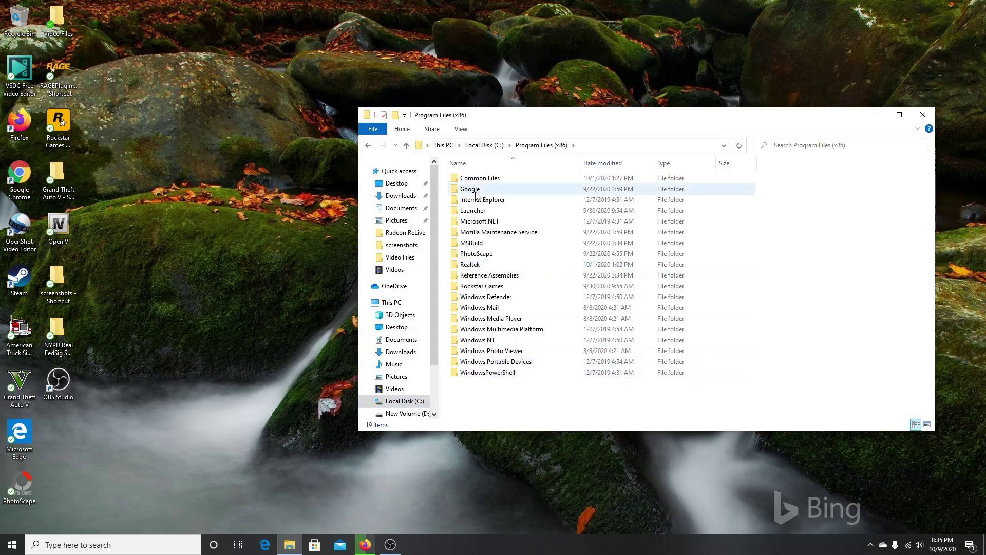
{"action": "left_click", "coordinate": [405, 146]}
{"action": "left_click", "coordinate": [405, 146]}
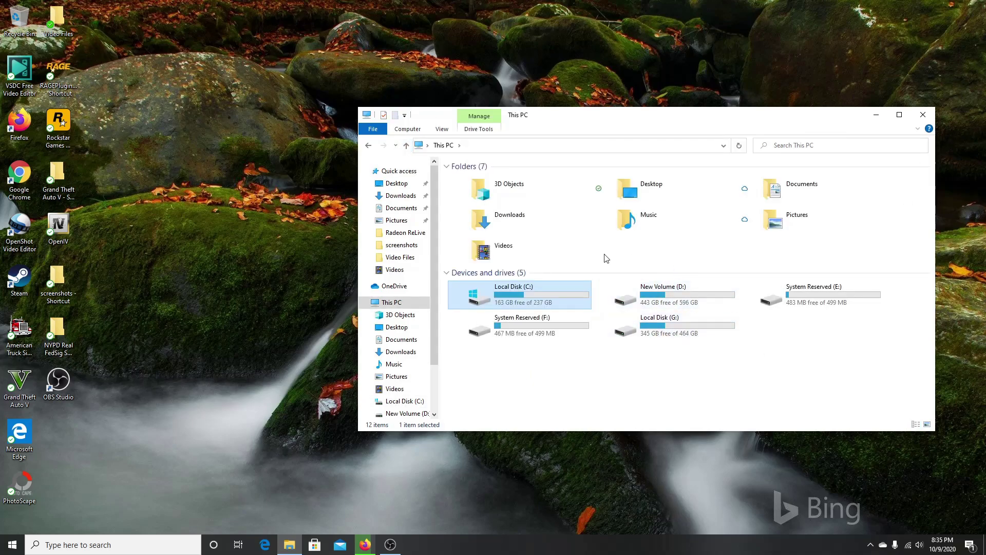
{"action": "key", "text": "alt+F4"}
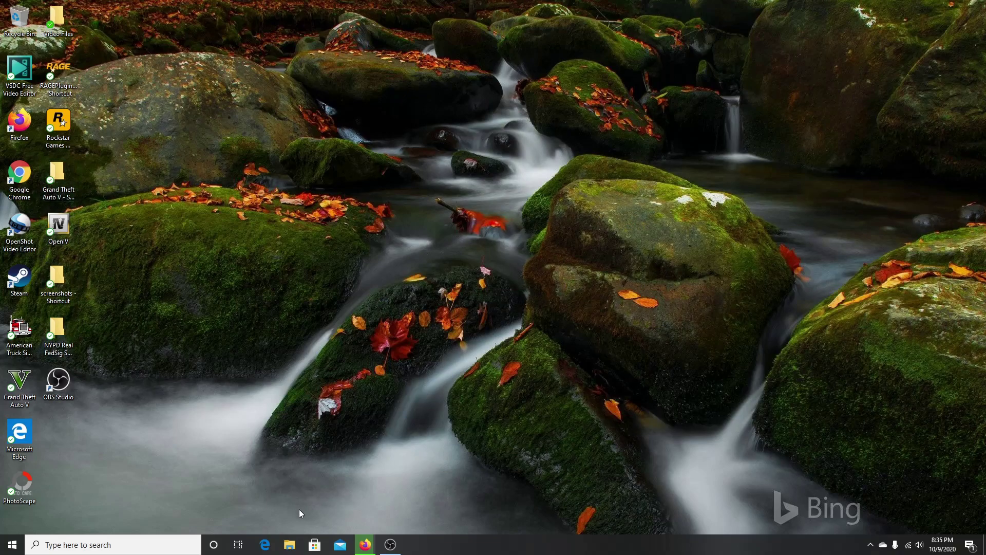
In a new Explorer window, browse to G:\Steam\steamapps\common
{"action": "left_click", "coordinate": [289, 544]}
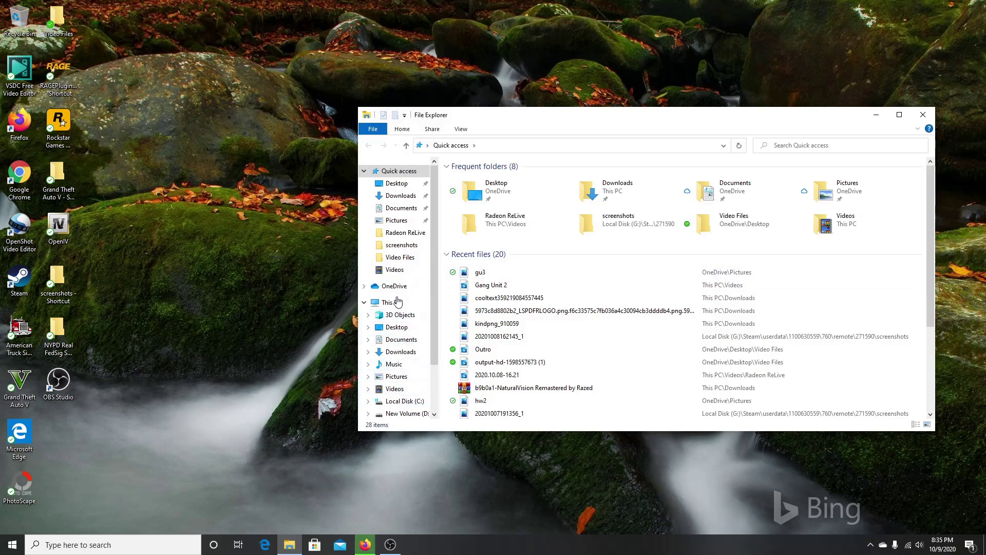
{"action": "left_click", "coordinate": [394, 302]}
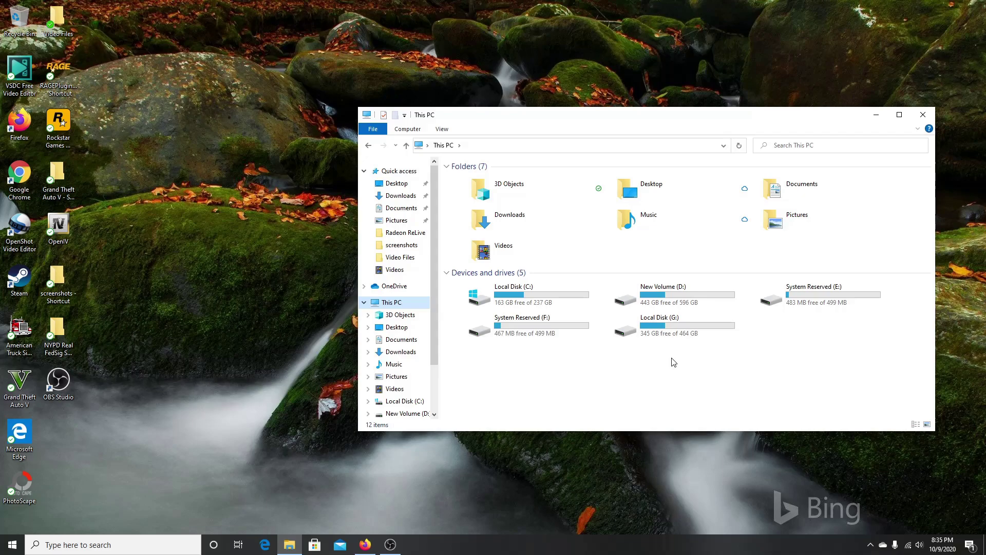
{"action": "double_click", "coordinate": [652, 324]}
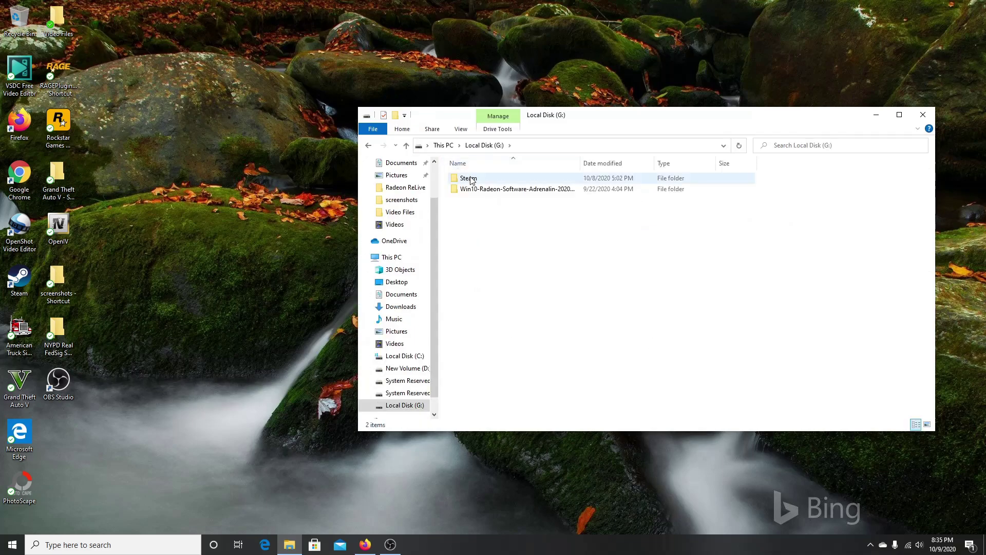
{"action": "double_click", "coordinate": [469, 179]}
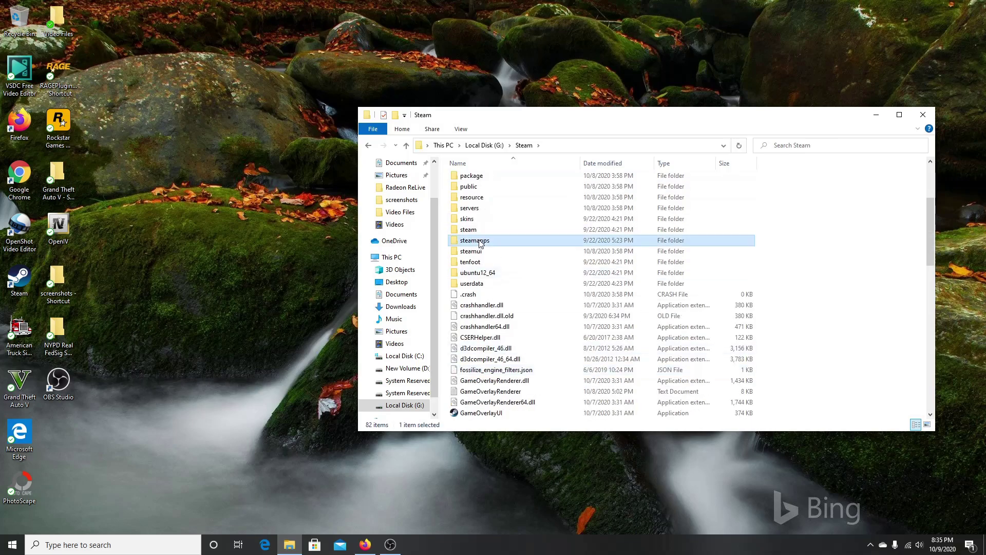
{"action": "double_click", "coordinate": [473, 240]}
{"action": "double_click", "coordinate": [480, 180]}
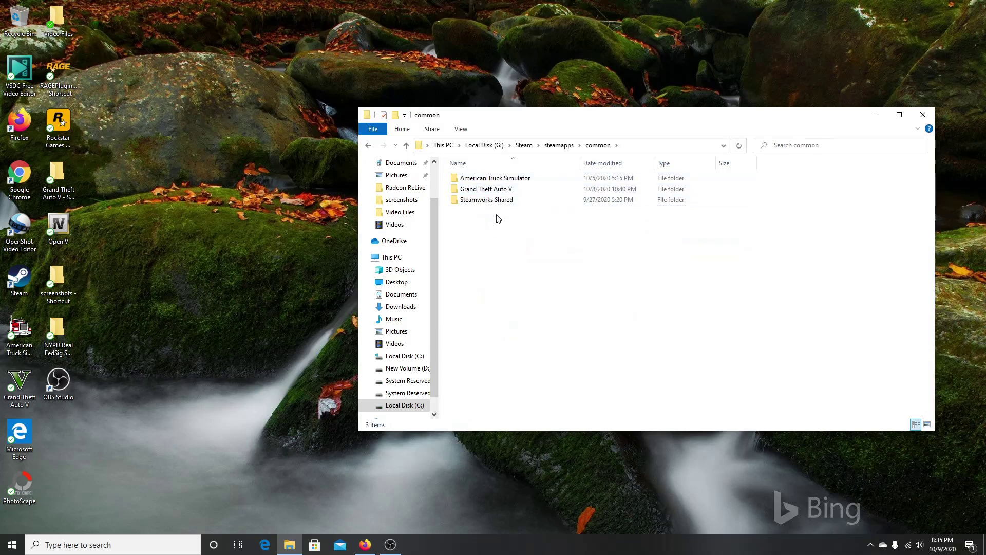
Send the Grand Theft Auto V folder to the desktop as a shortcut and close Explorer
{"action": "right_click", "coordinate": [495, 189]}
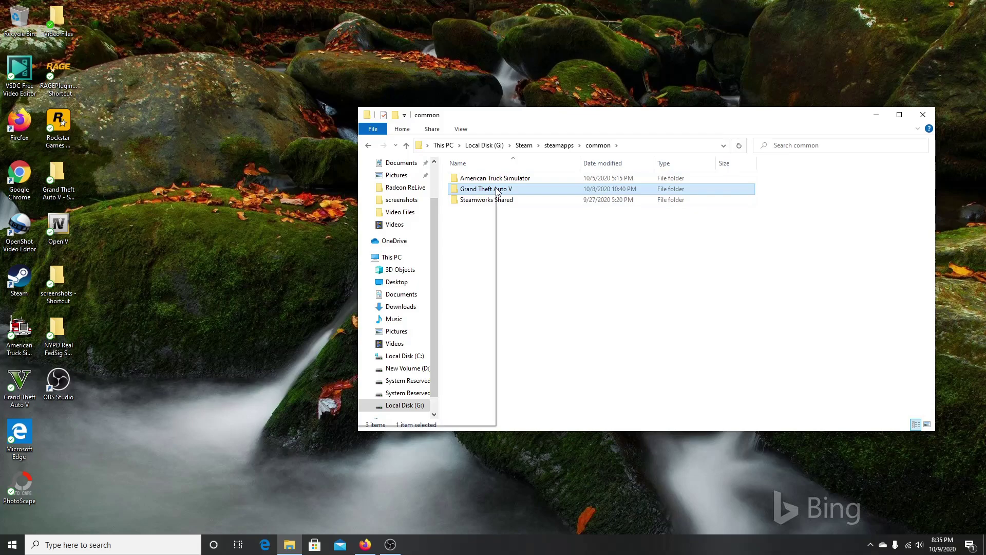
{"action": "mouse_move", "coordinate": [443, 337]}
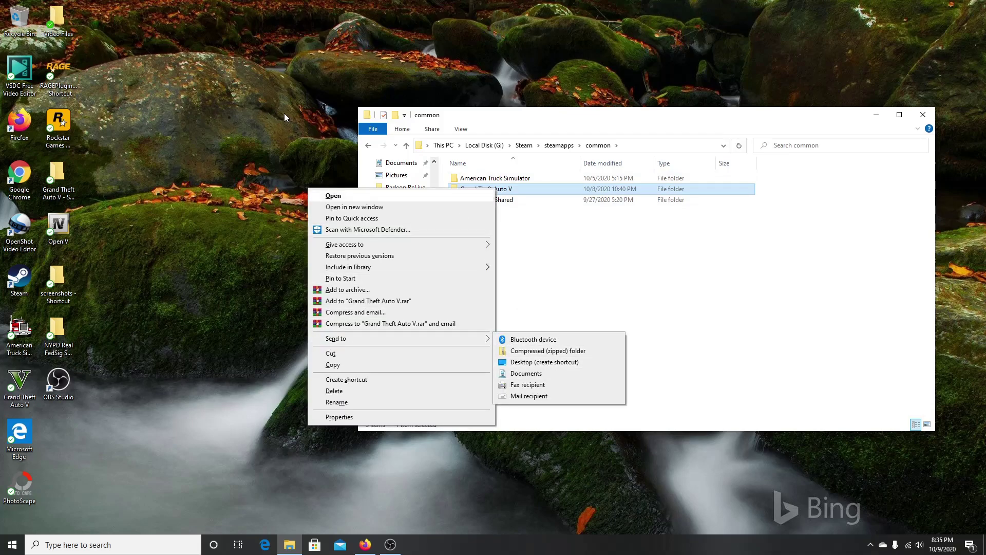
{"action": "left_click", "coordinate": [547, 364]}
{"action": "left_click", "coordinate": [922, 115]}
Open the Grand Theft Auto V folder from its desktop shortcut and browse its contents
{"action": "double_click", "coordinate": [58, 180]}
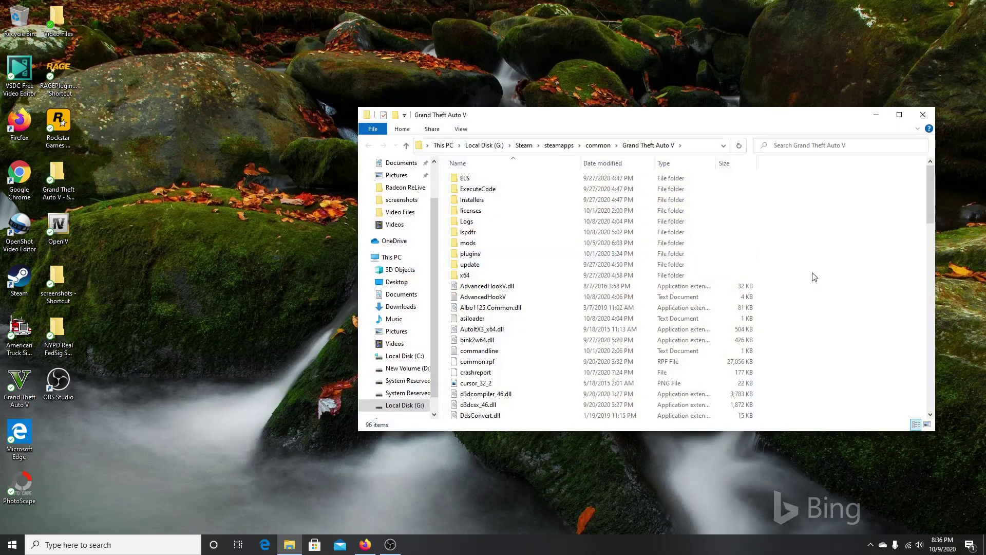
{"action": "scroll", "coordinate": [812, 288], "scroll_direction": "down", "scroll_amount": 13}
{"action": "scroll", "coordinate": [810, 318], "scroll_direction": "down", "scroll_amount": 12}
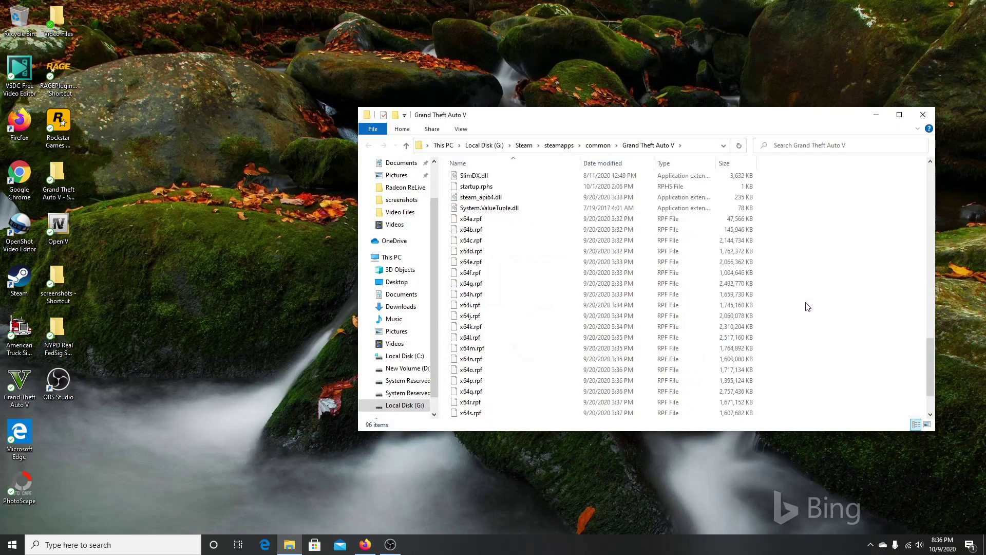
{"action": "scroll", "coordinate": [796, 311], "scroll_direction": "up", "scroll_amount": 20}
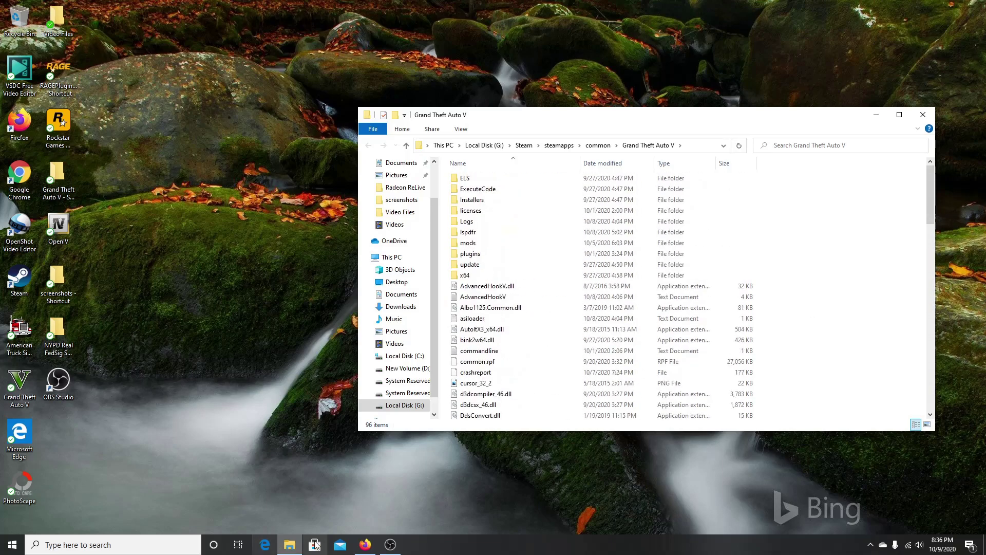
Open the Downloads folder in a second Explorer window from the taskbar jump list
{"action": "mouse_move", "coordinate": [291, 550]}
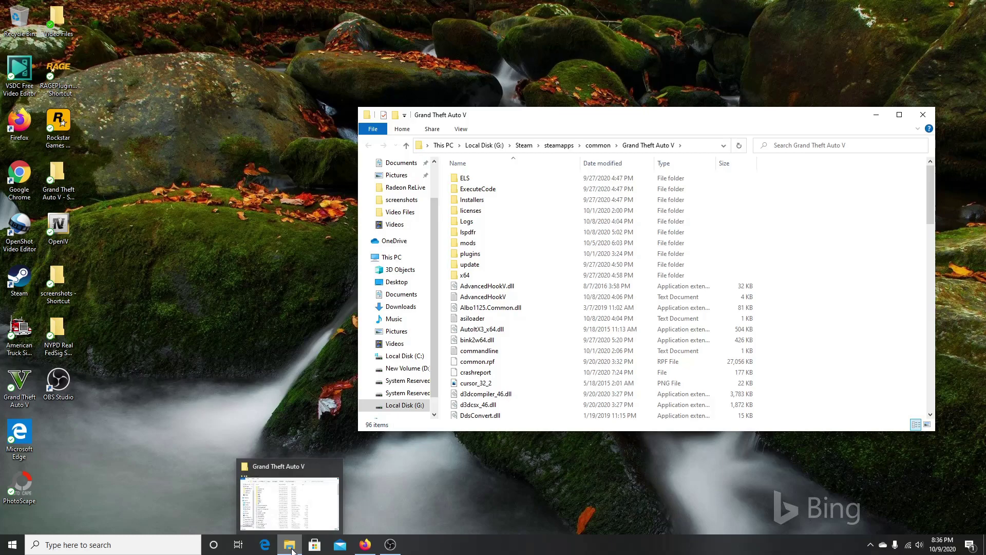
{"action": "right_click", "coordinate": [303, 546]}
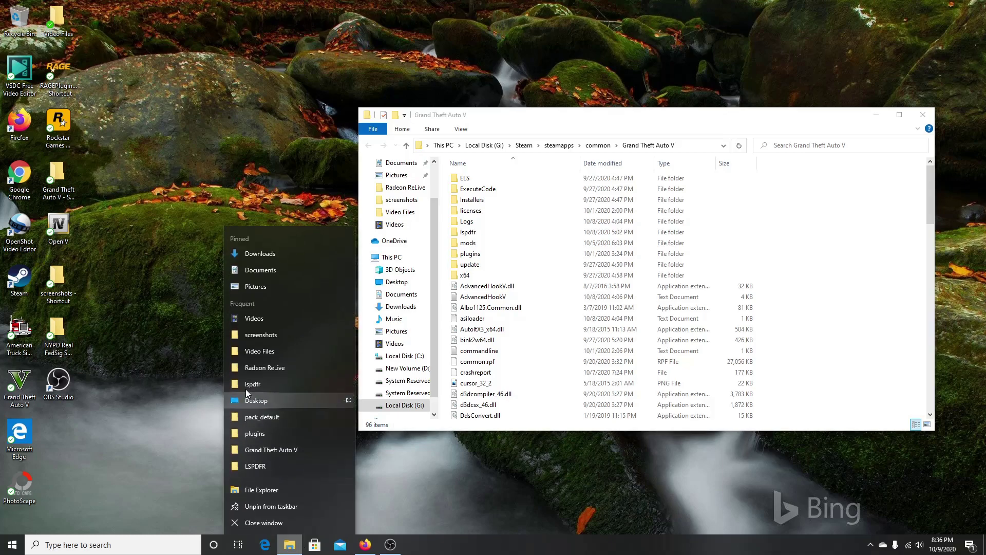
{"action": "left_click", "coordinate": [270, 253]}
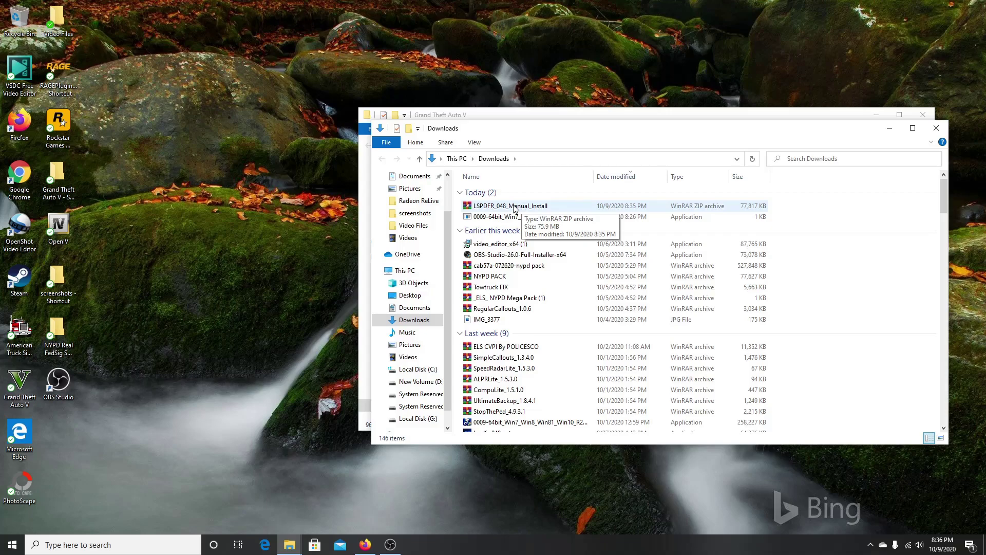
Search Google for 'win rar' in a new Firefox tab
{"action": "left_click", "coordinate": [363, 544]}
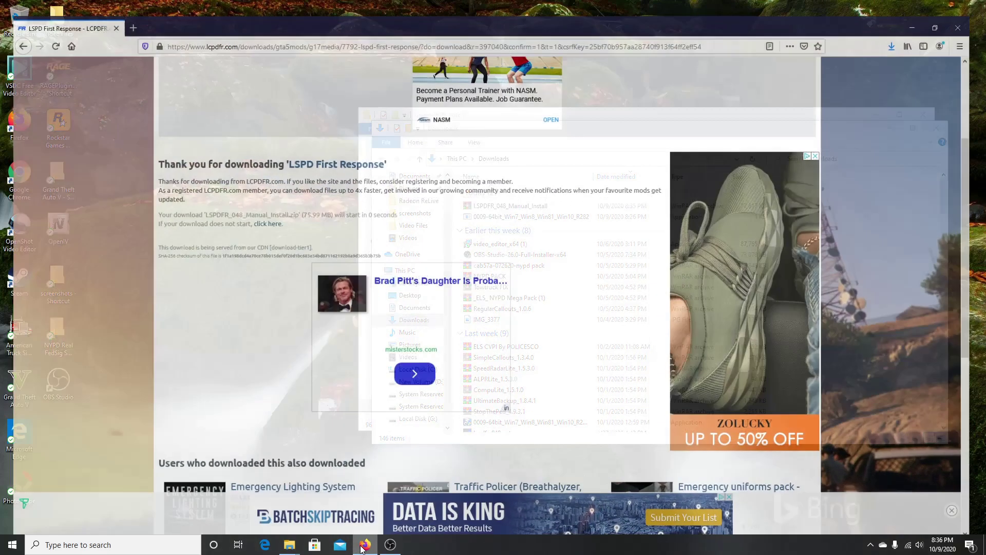
{"action": "left_click", "coordinate": [123, 9]}
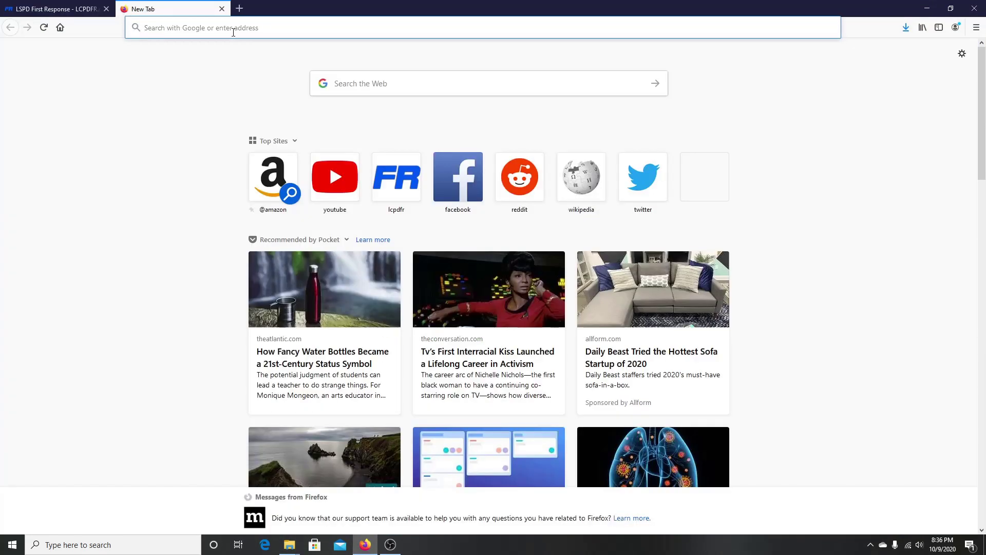
{"action": "type", "text": "win"}
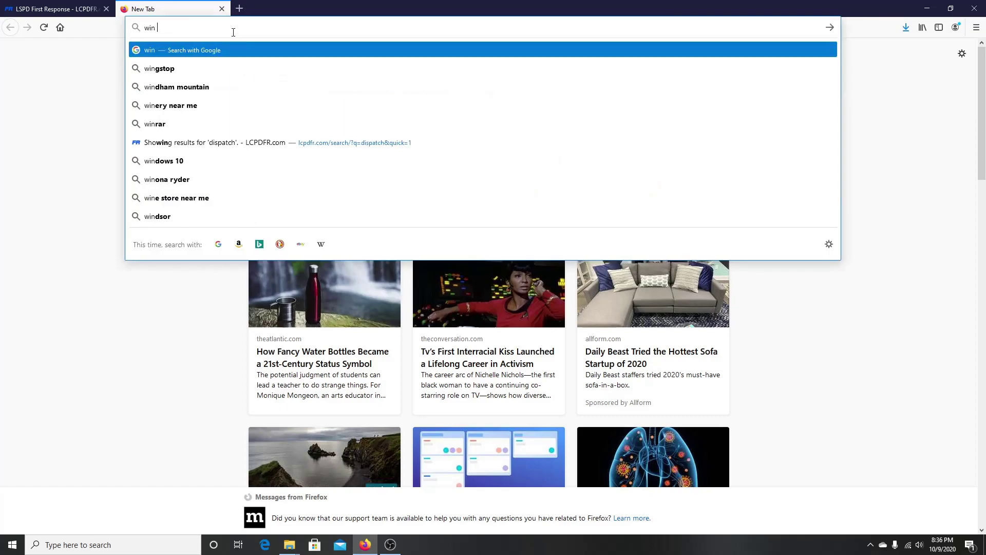
{"action": "type", "text": " rar"}
{"action": "key", "text": "Return"}
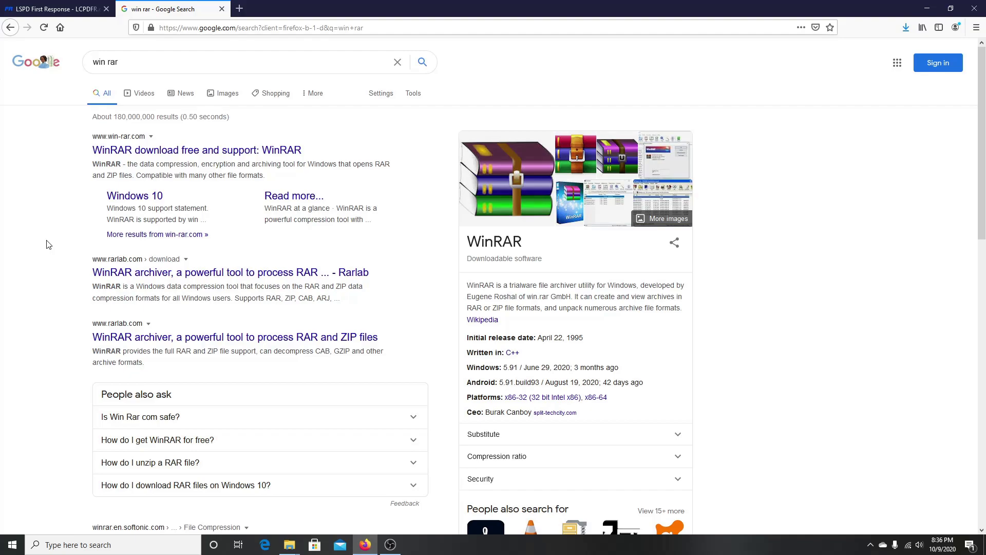
Check the win-rar.com site, then open LSPDFR_048_Manual_Install from Downloads in WinRAR
{"action": "left_click", "coordinate": [225, 155]}
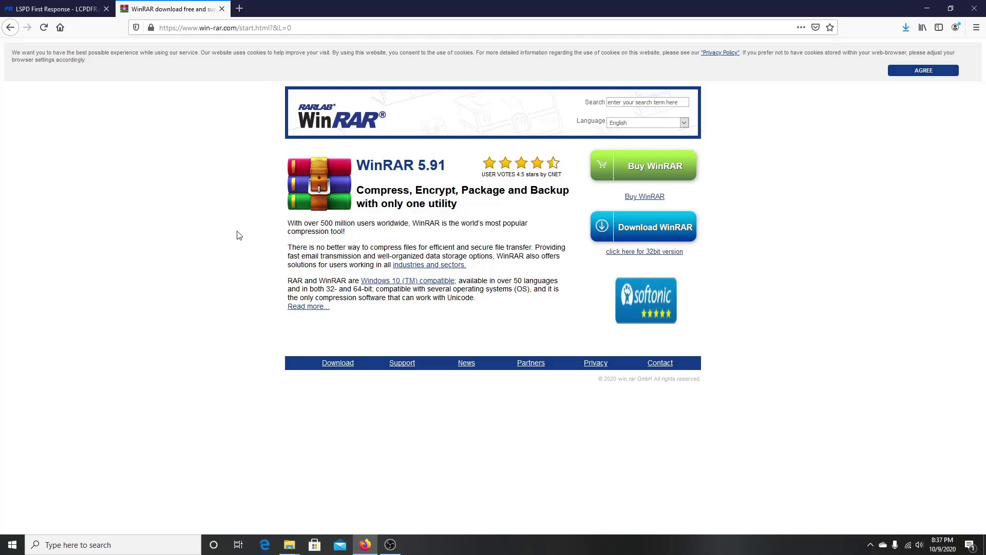
{"action": "left_click", "coordinate": [221, 9]}
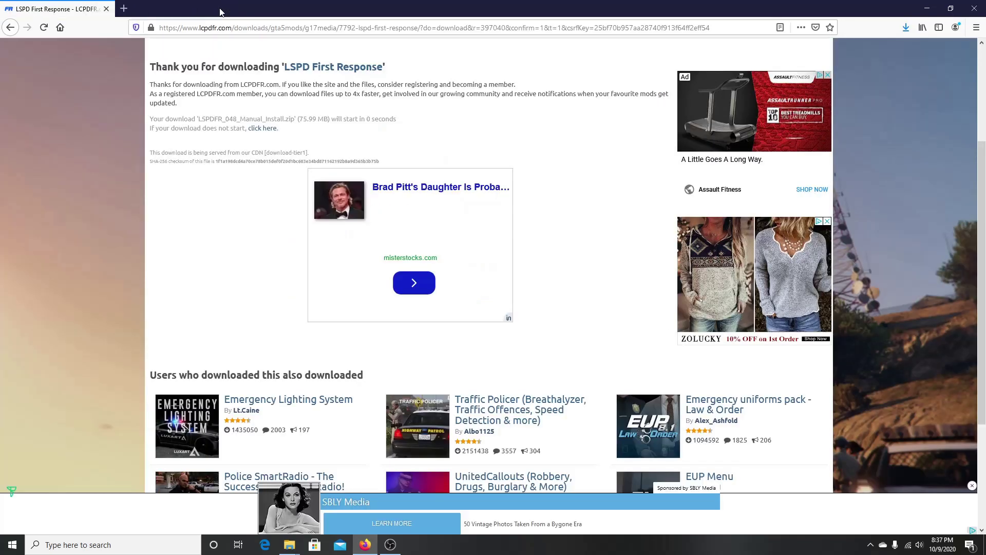
{"action": "left_click", "coordinate": [927, 8]}
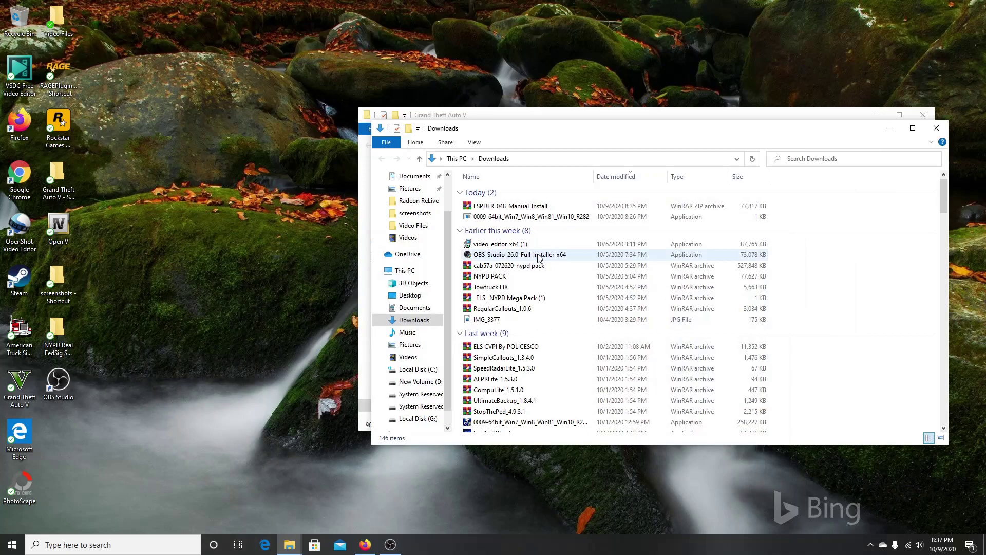
{"action": "double_click", "coordinate": [502, 206]}
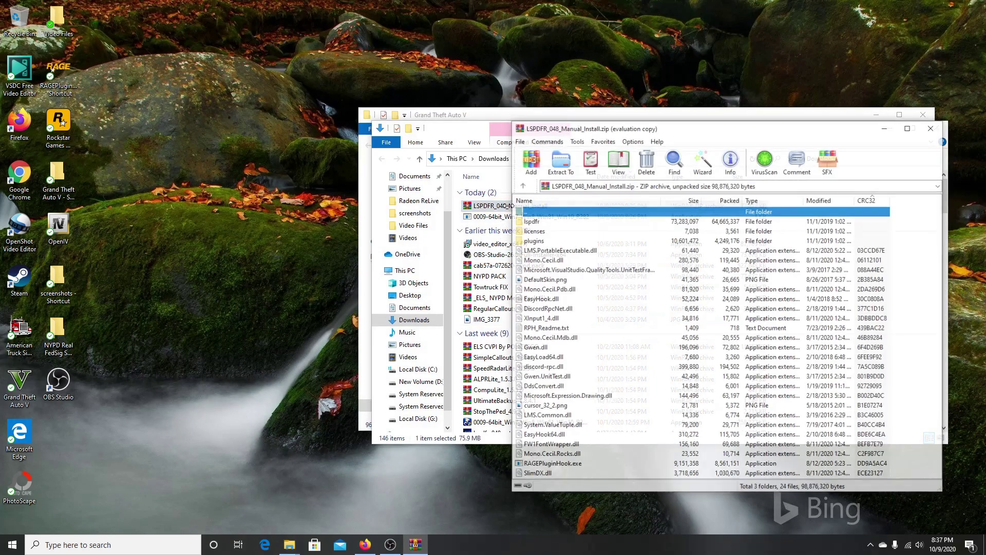